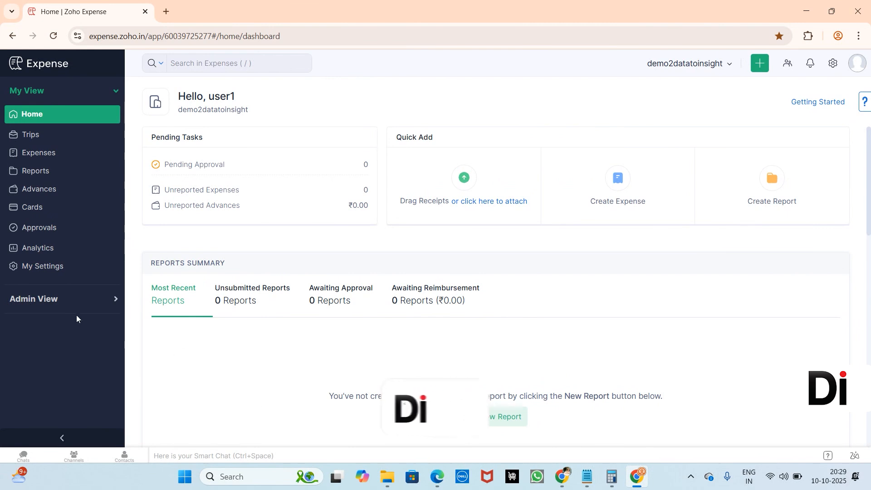
Open the Roles & Permissions settings in the Admin View.
click(69, 303)
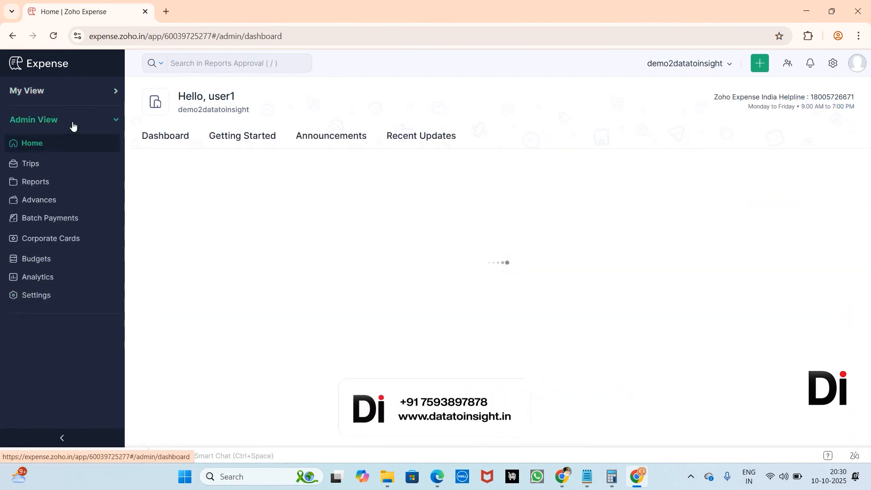
click(50, 293)
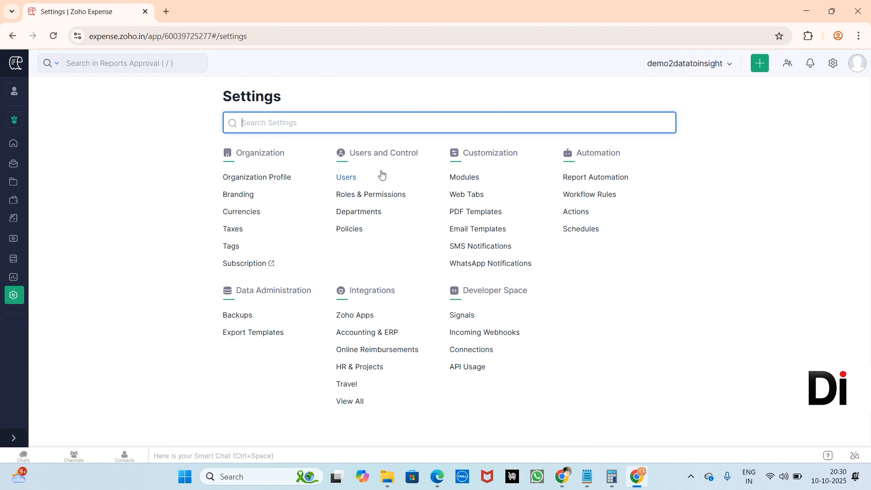
click(381, 194)
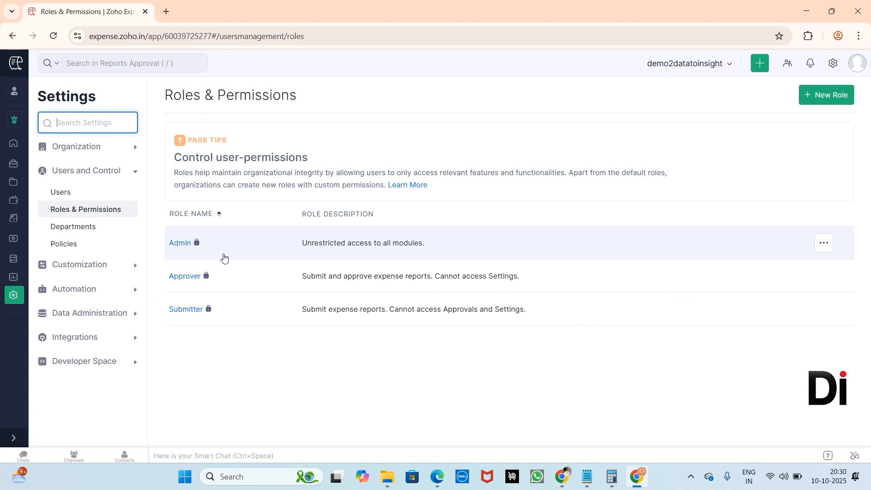
Examine the trip, travel document, expense report and card permissions offered for a new role, and close the form without saving.
click(833, 97)
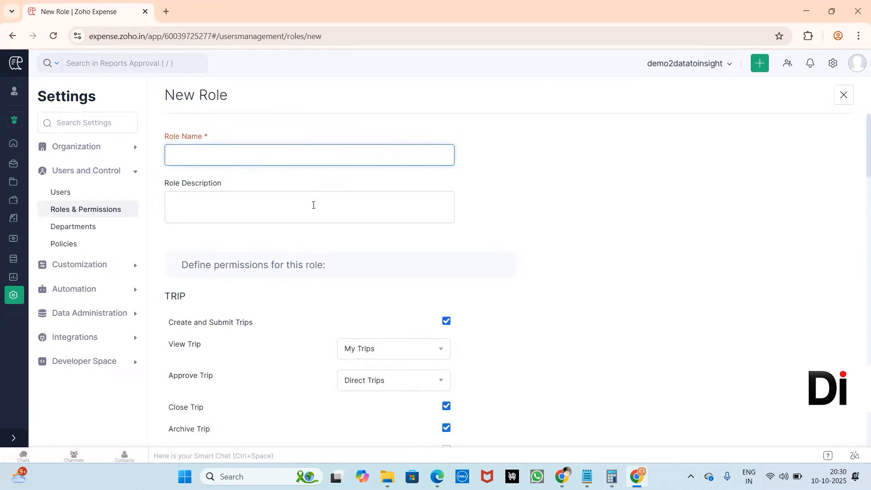
scroll(321, 206, down, 1)
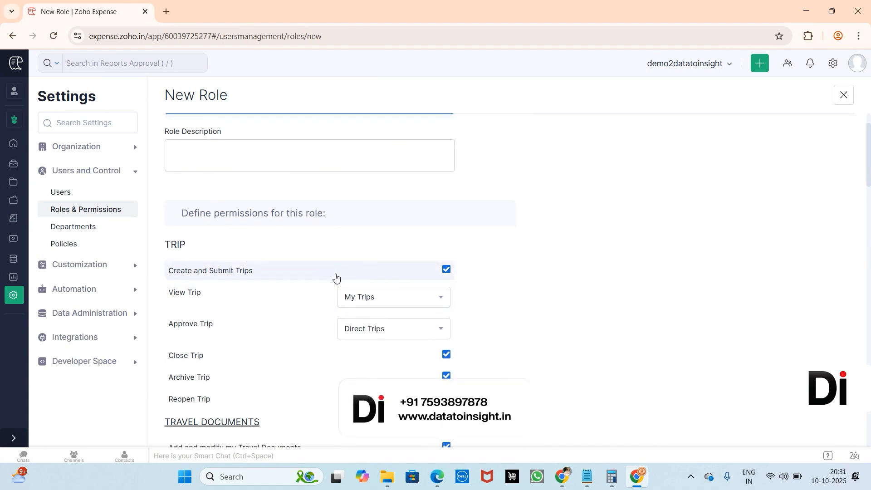
scroll(292, 257, down, 1)
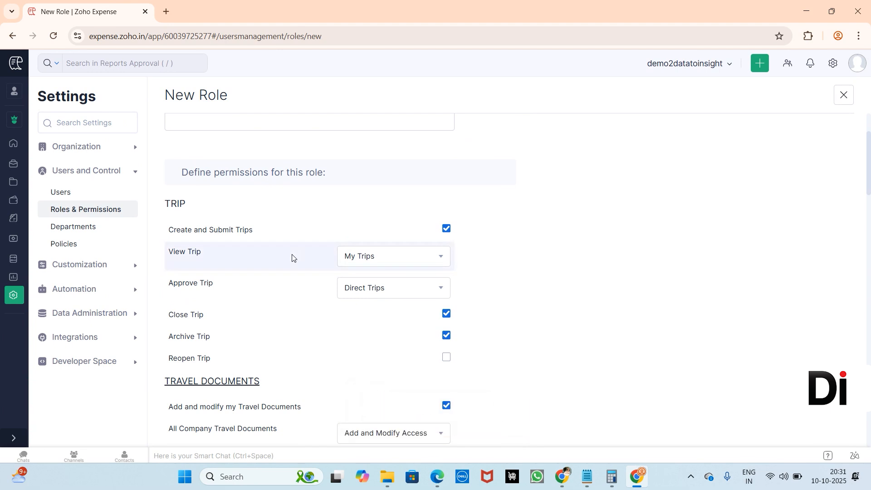
scroll(253, 382, down, 3)
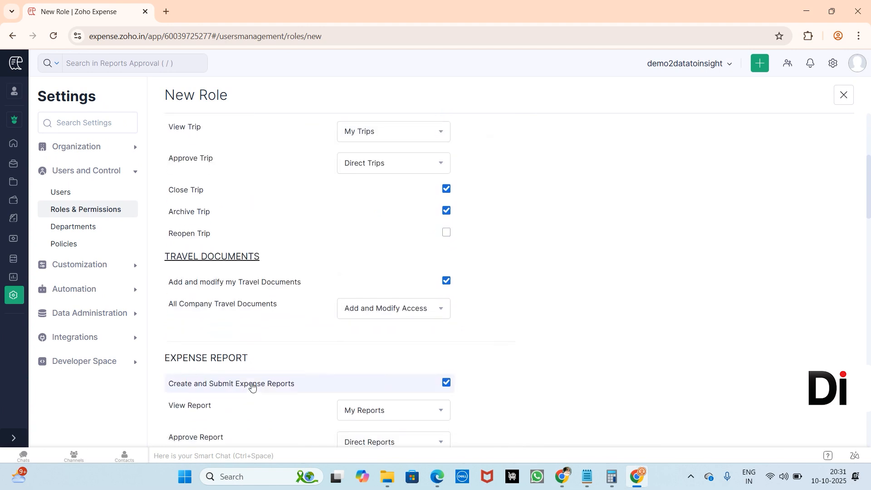
scroll(252, 386, down, 2)
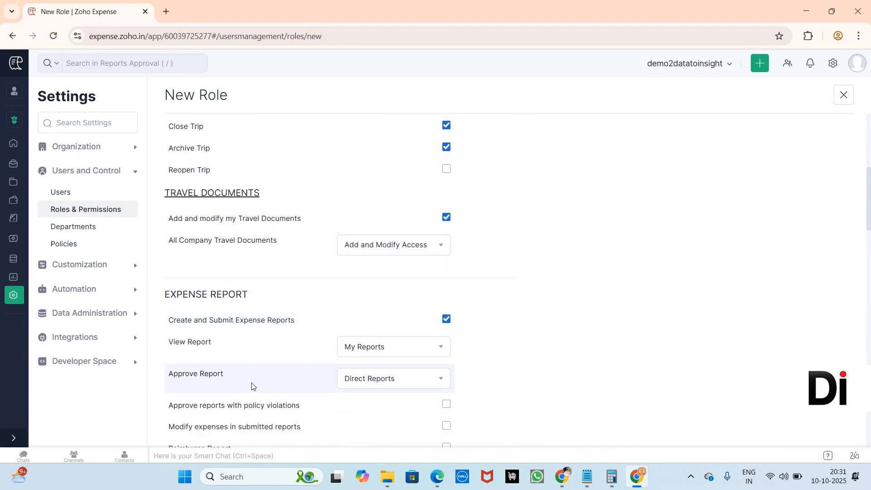
scroll(252, 386, down, 5)
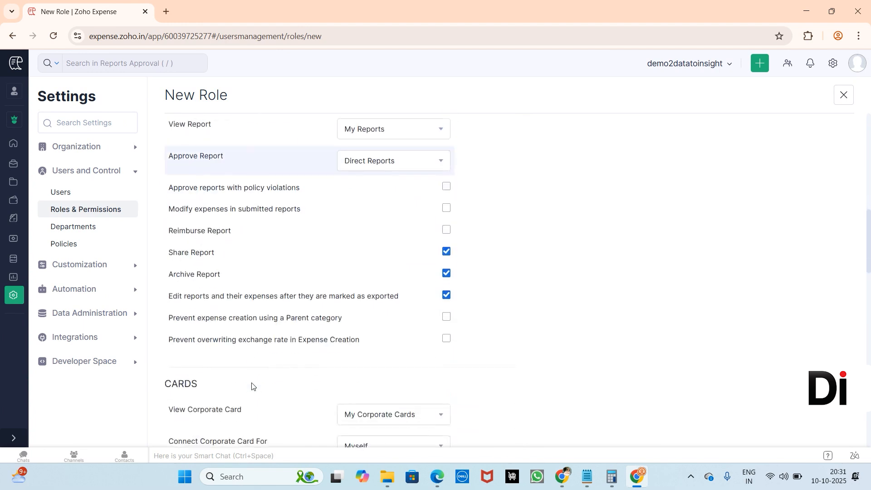
scroll(252, 386, down, 3)
scroll(252, 386, up, 10)
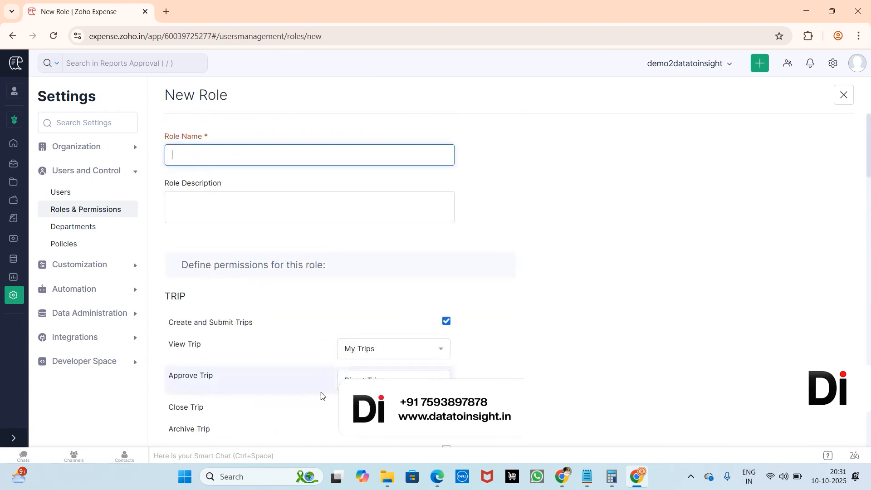
click(843, 95)
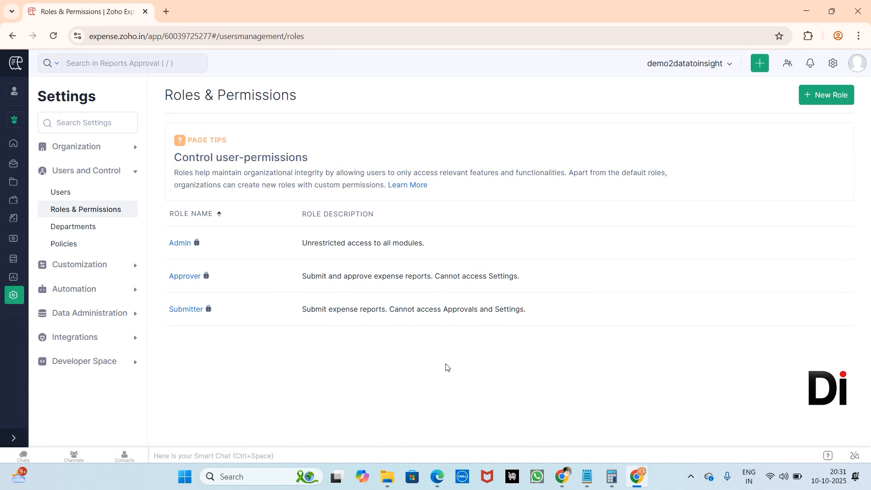
View the form for cloning the Approver role and close it without saving.
mouse_move(789, 283)
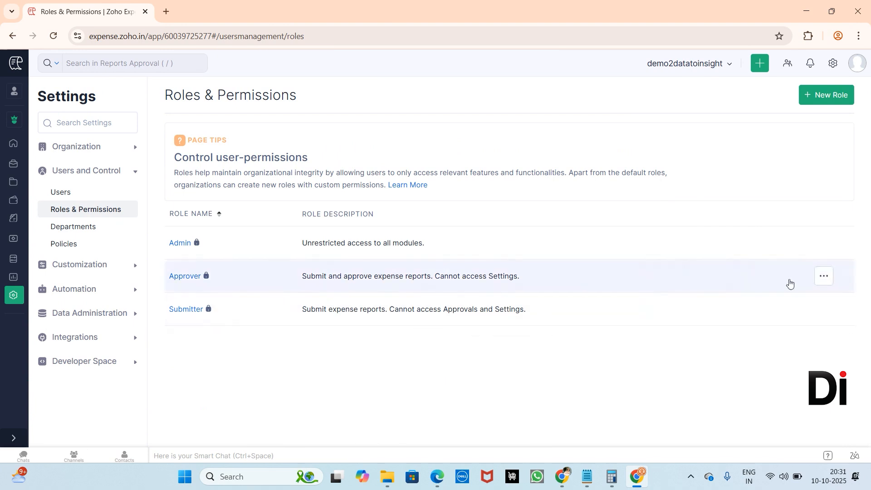
click(824, 278)
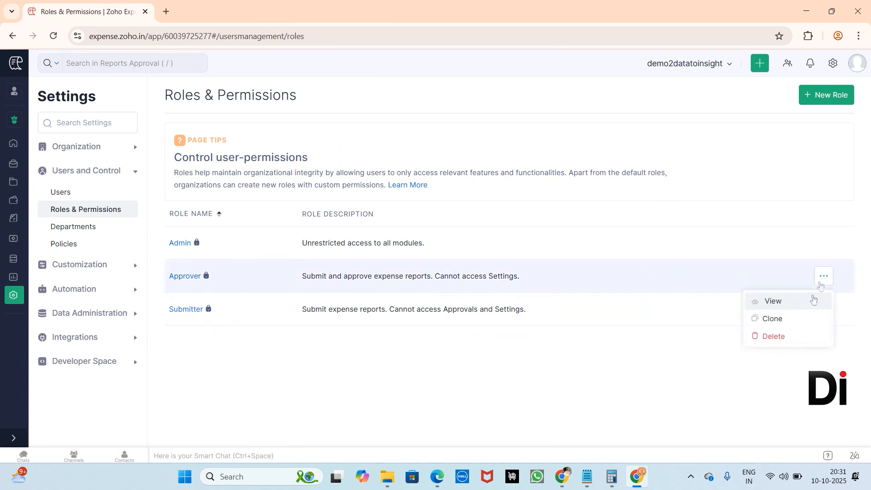
click(805, 320)
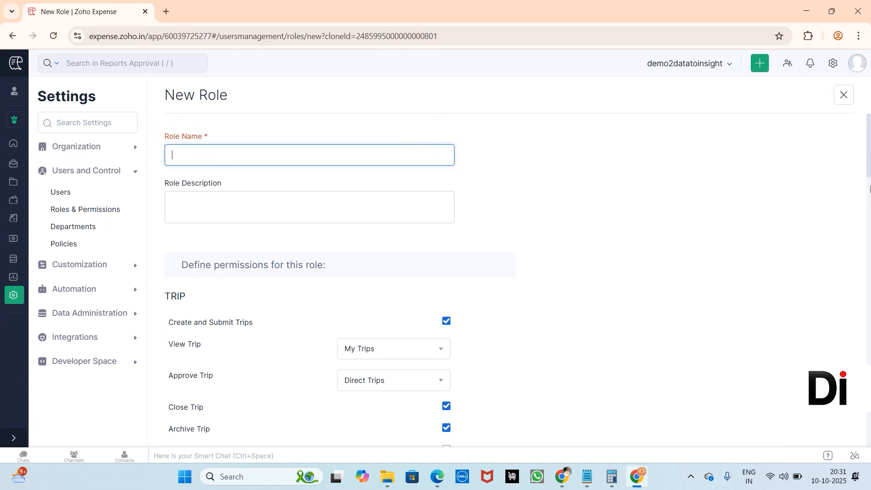
click(851, 101)
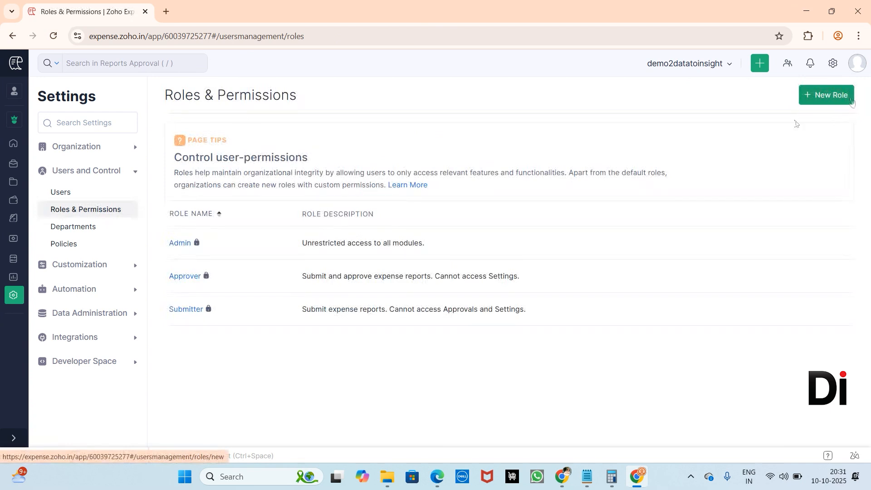
Create and save a new department named HR, leaving the department head and code empty.
click(85, 231)
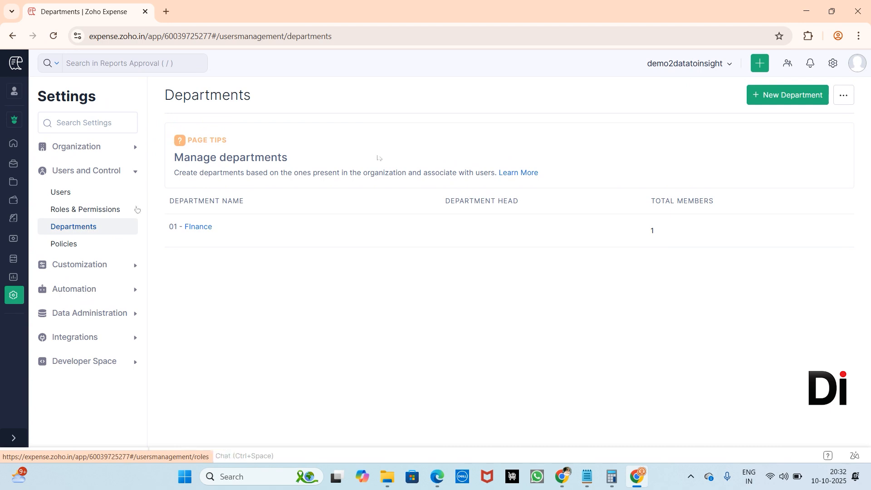
click(778, 97)
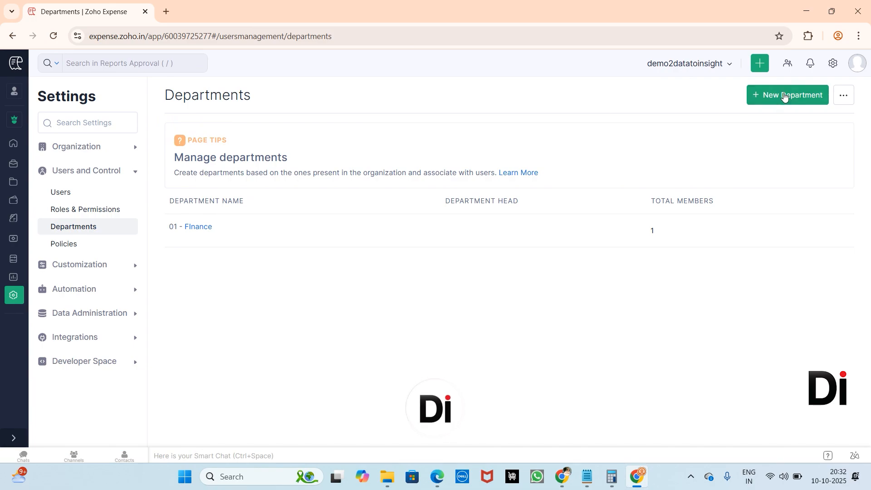
click(385, 115)
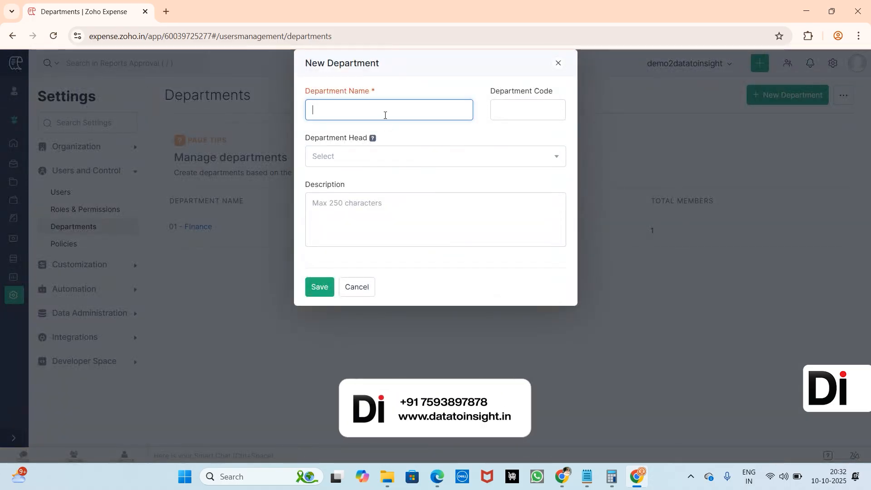
text(HR)
click(414, 159)
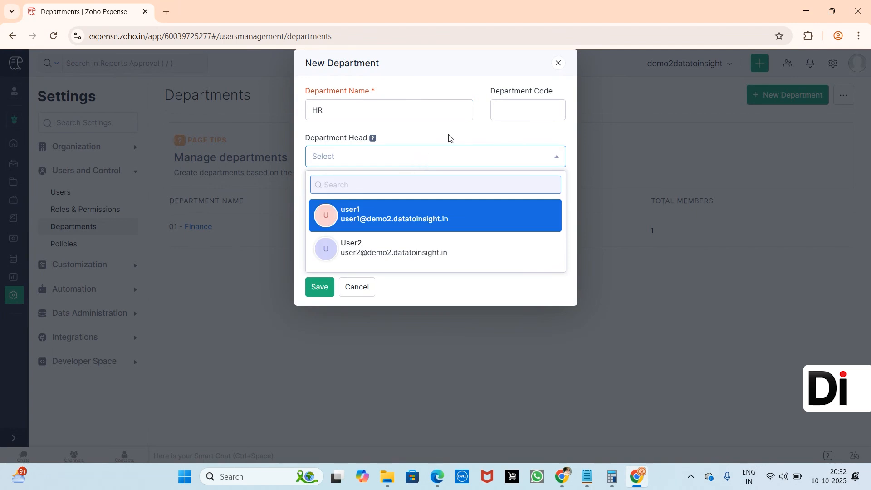
click(471, 131)
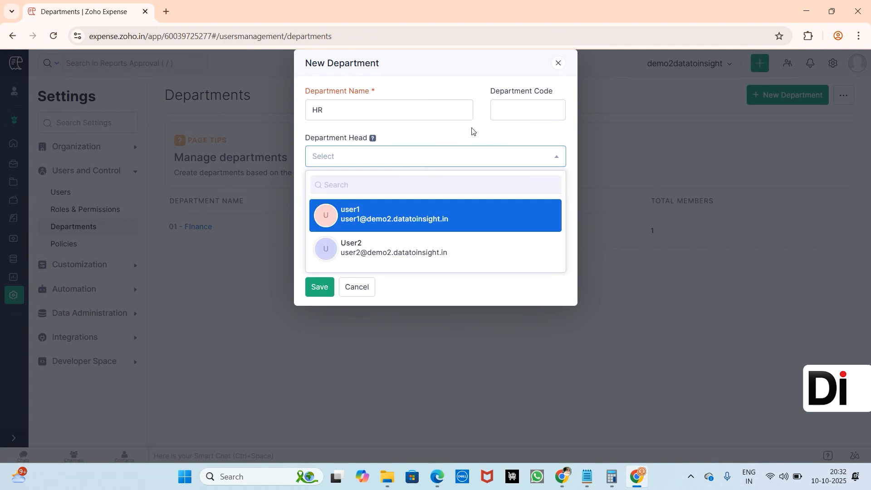
click(442, 161)
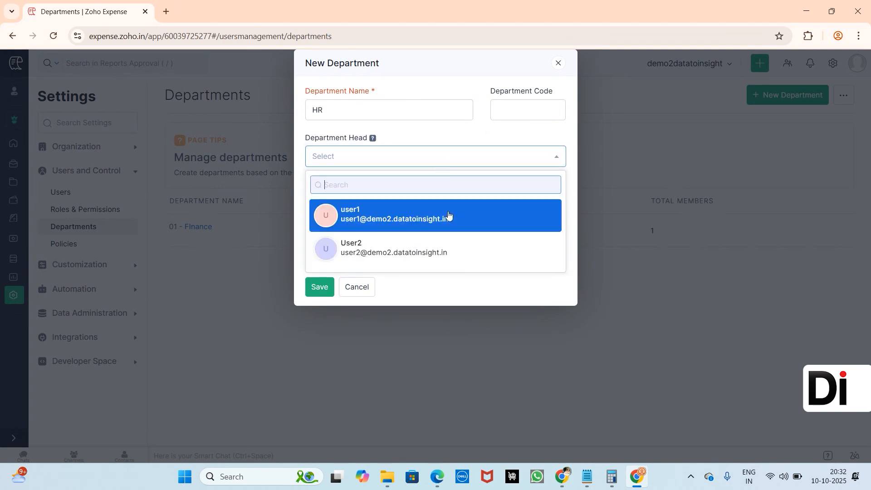
click(476, 138)
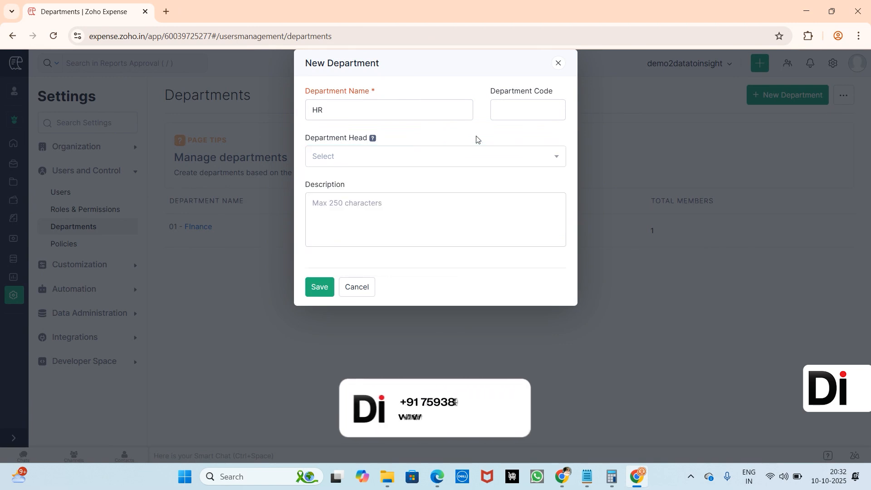
click(520, 118)
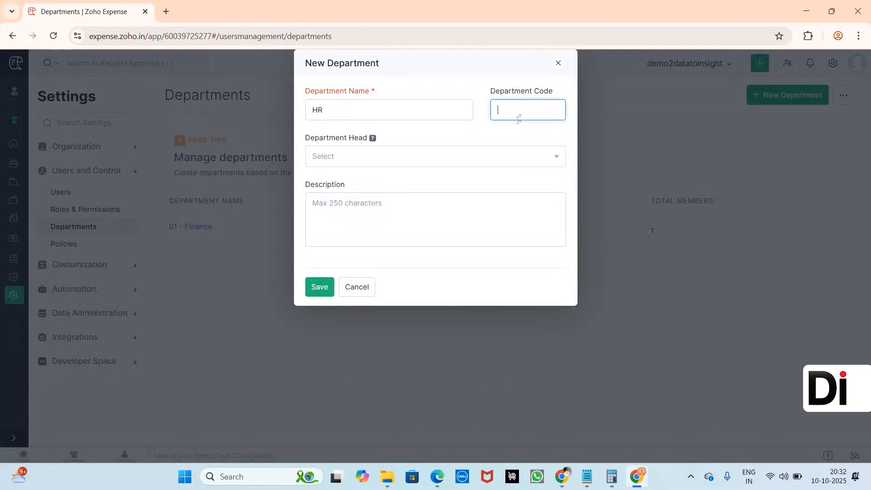
click(320, 287)
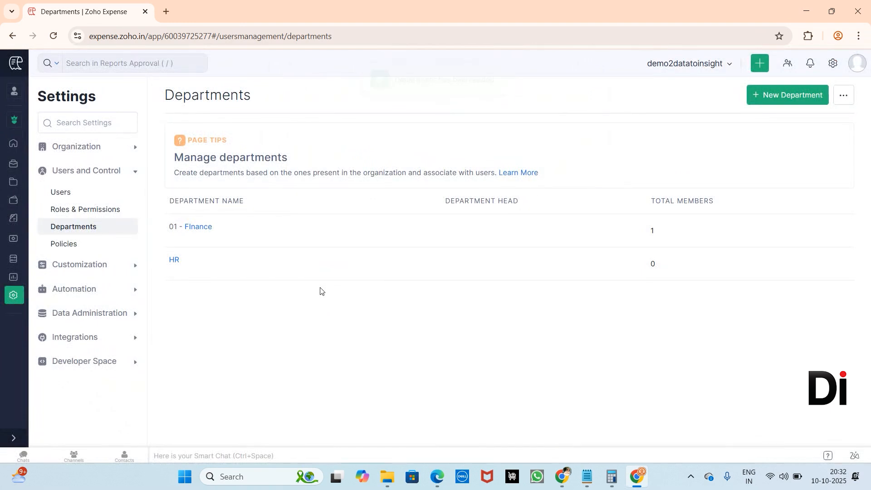
Start a new policy in the Policies settings and name it Travel expenses.
click(67, 248)
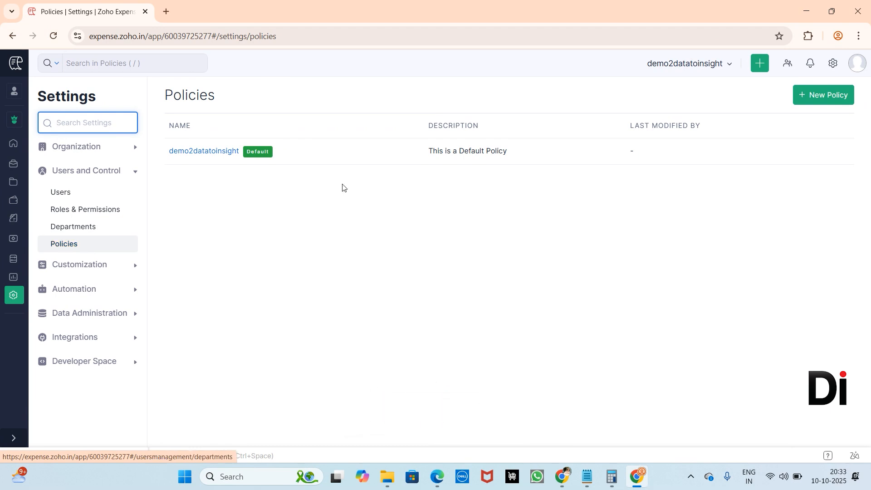
click(821, 95)
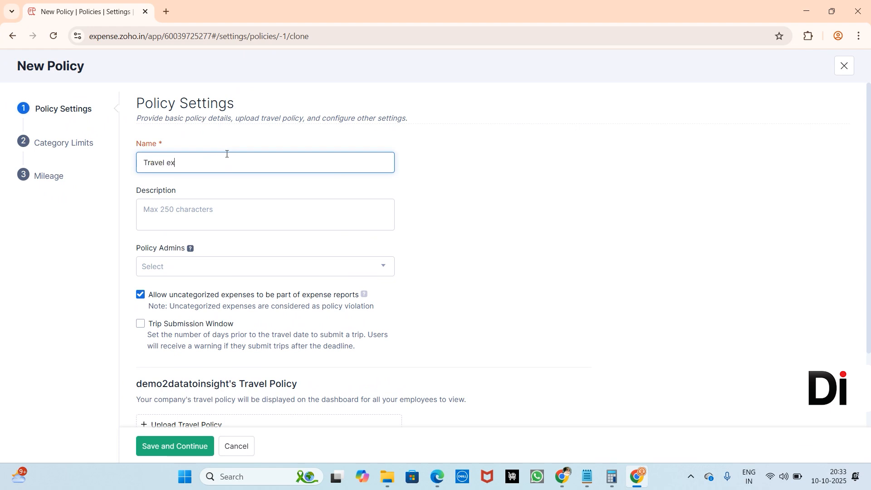
text(nses)
scroll(258, 239, down, 2)
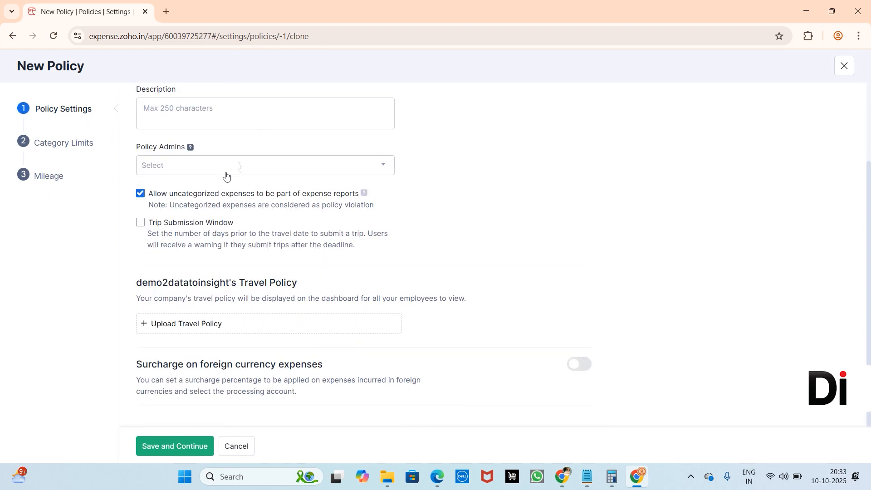
click(244, 166)
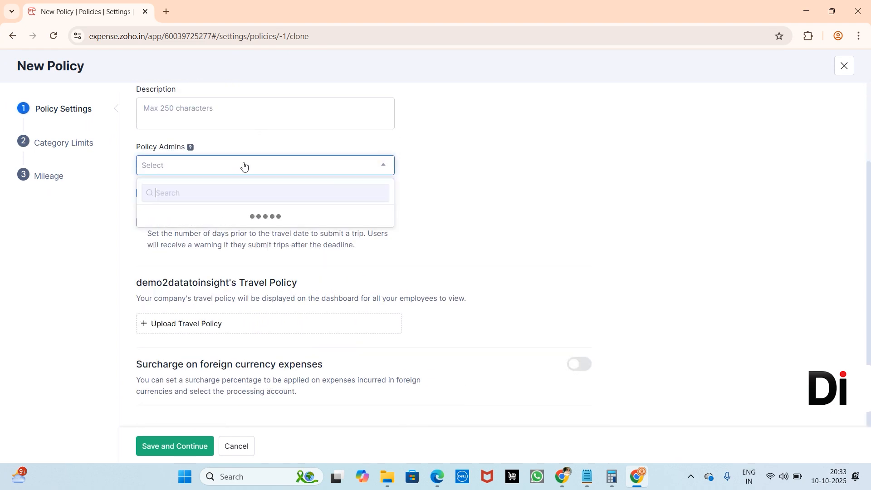
click(467, 180)
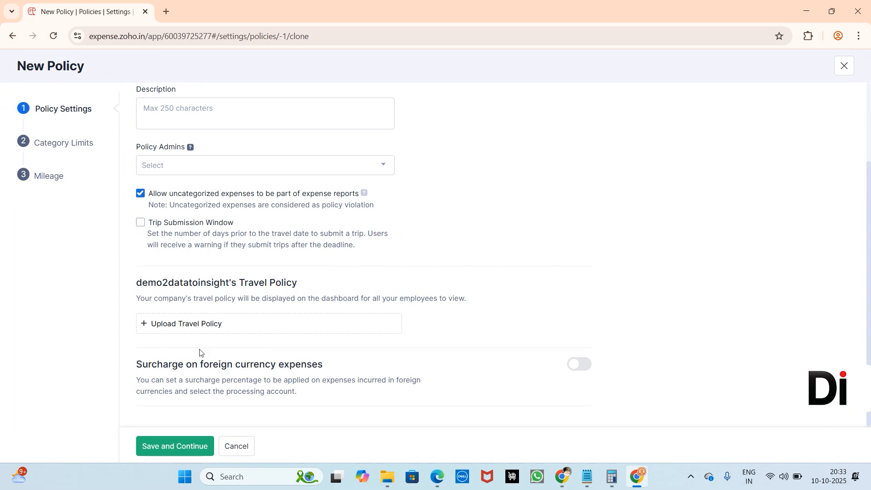
click(195, 323)
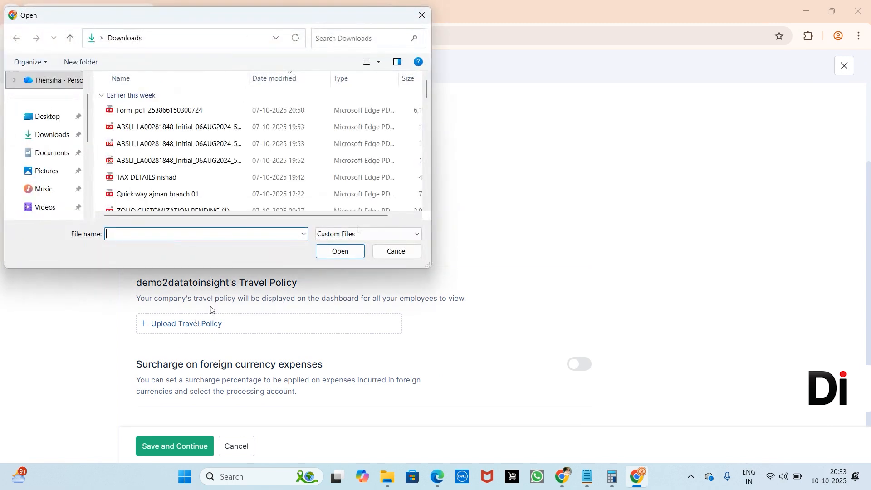
click(394, 251)
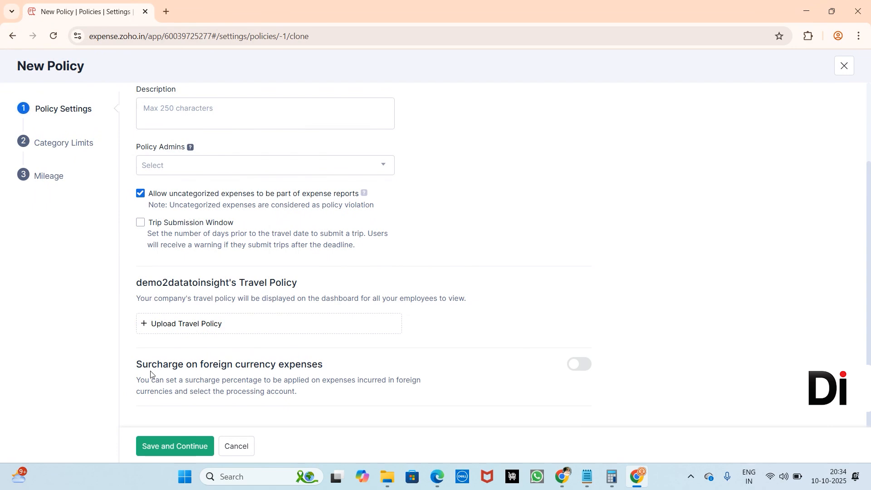
Turn on the surcharge on foreign currency expenses and try to save the policy settings.
click(587, 364)
scroll(398, 375, down, 2)
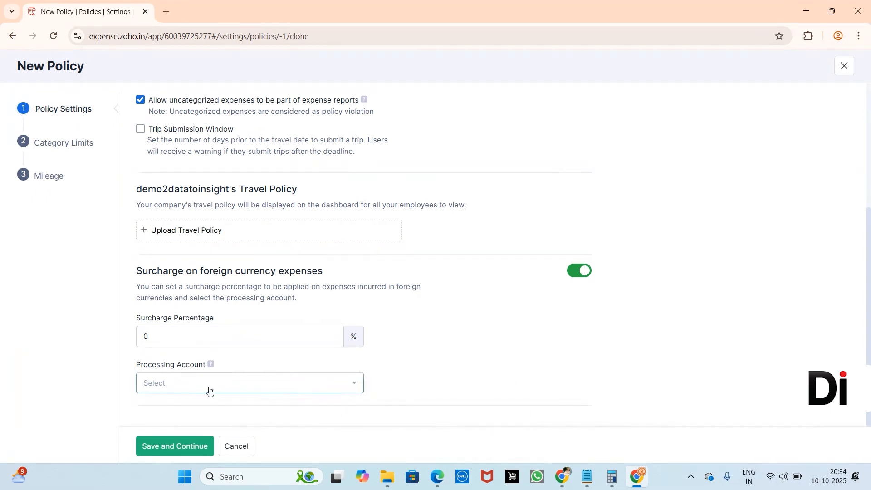
click(168, 447)
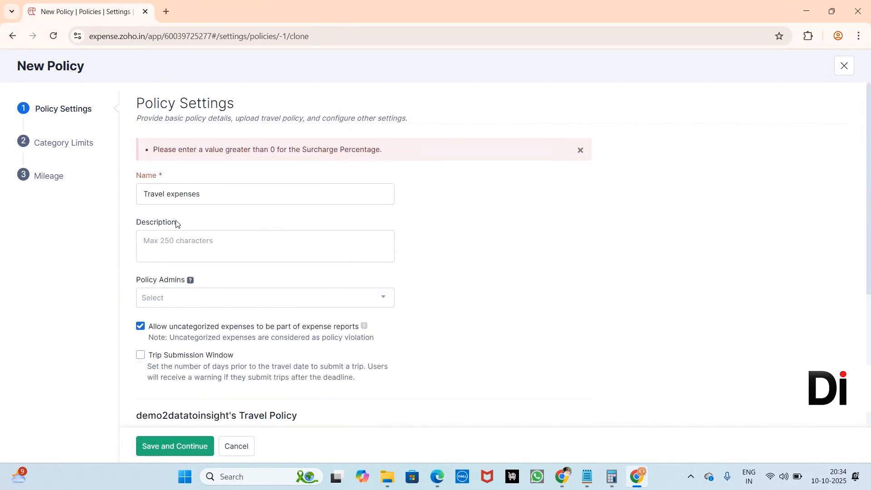
Set the surcharge percentage on foreign currency expenses to 10%.
scroll(175, 254, down, 4)
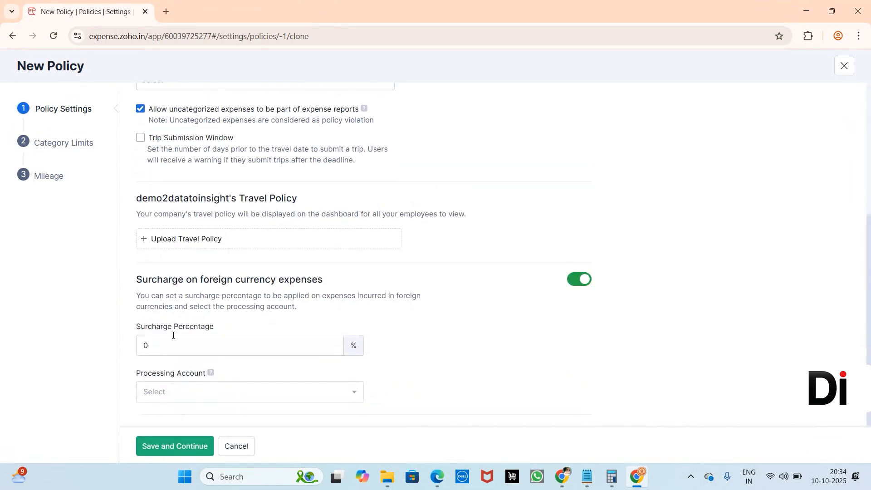
click(171, 392)
click(370, 341)
drag(434, 369, 159, 347)
click(163, 343)
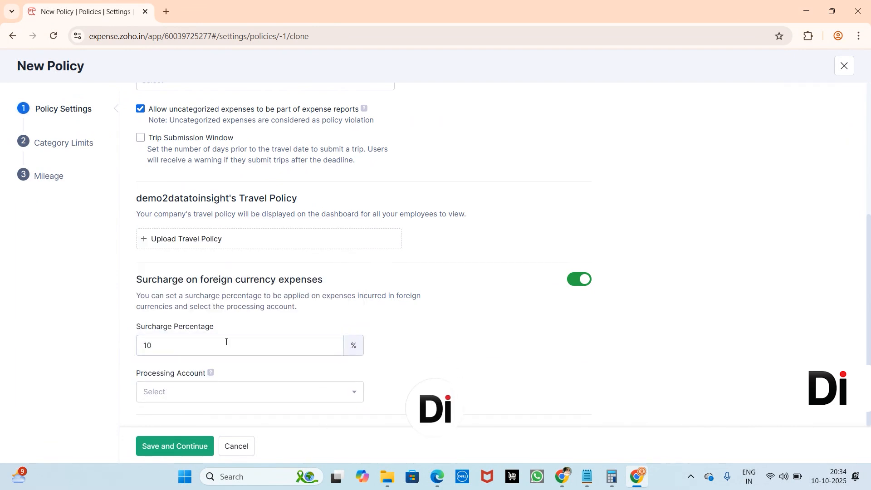
Choose Automobile Expense as the surcharge processing account and save the policy settings to continue to the category limits.
scroll(318, 330, down, 1)
click(317, 391)
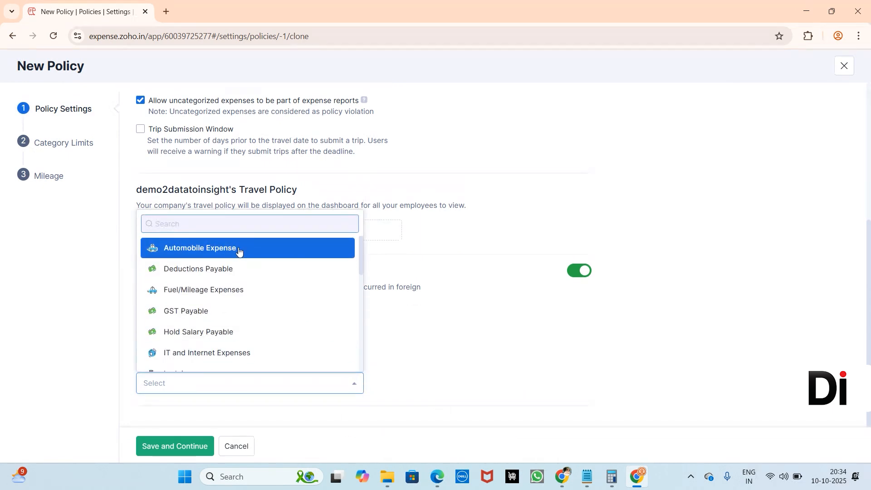
click(239, 252)
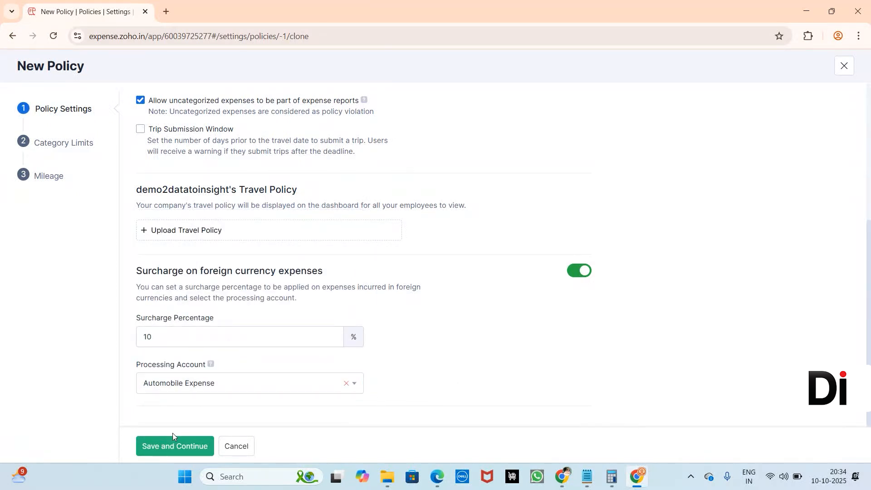
click(167, 448)
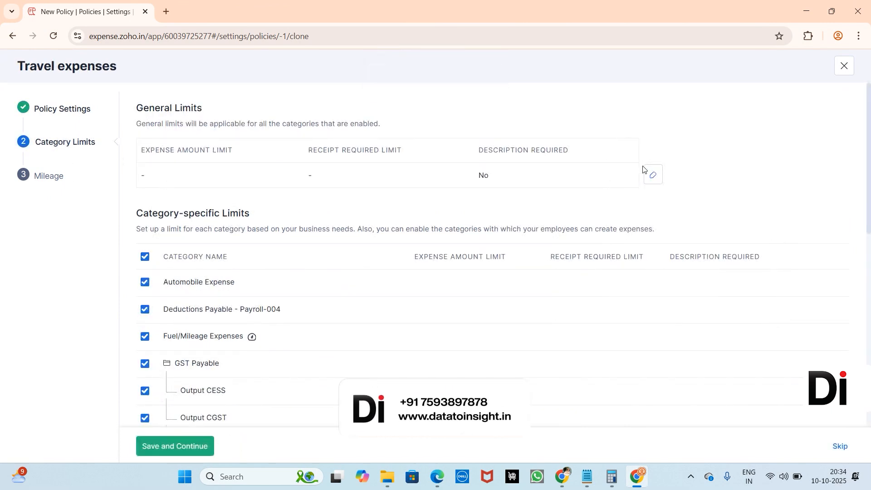
Set the policy's general limits to an expense amount of INR 1250000 and a receipt required limit of INR 25000, and save them.
click(653, 175)
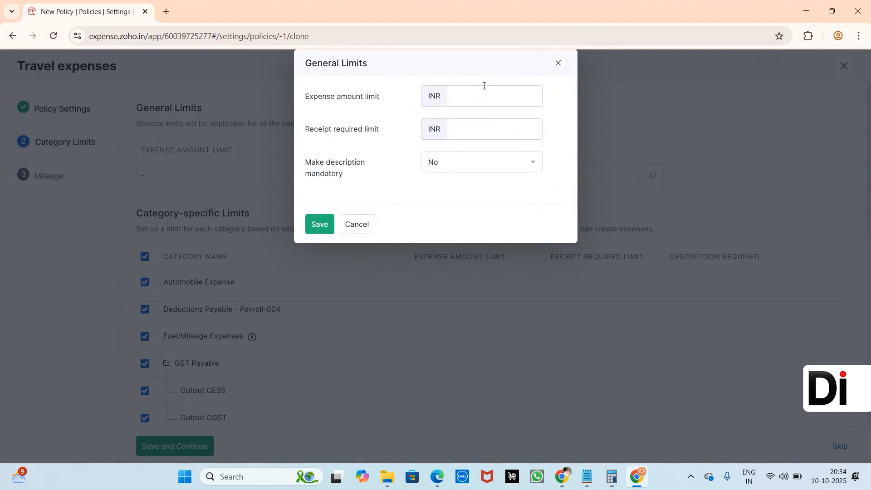
click(486, 91)
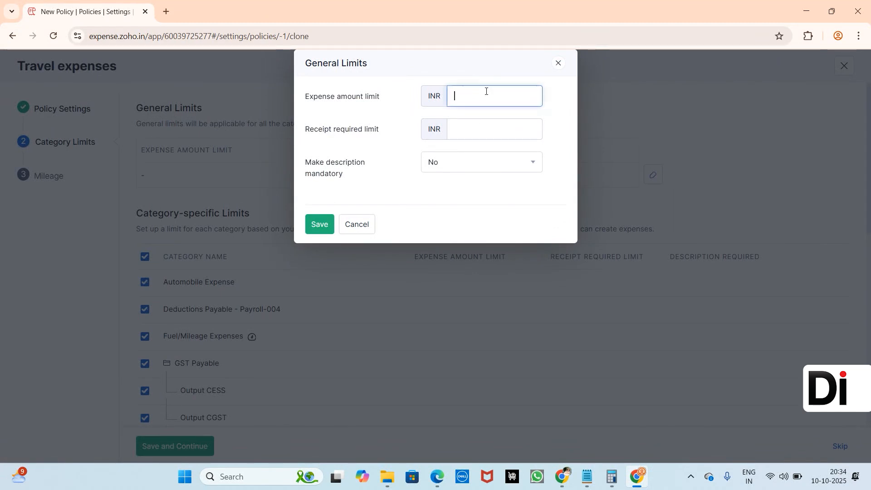
text(1250000)
click(485, 131)
text(25000)
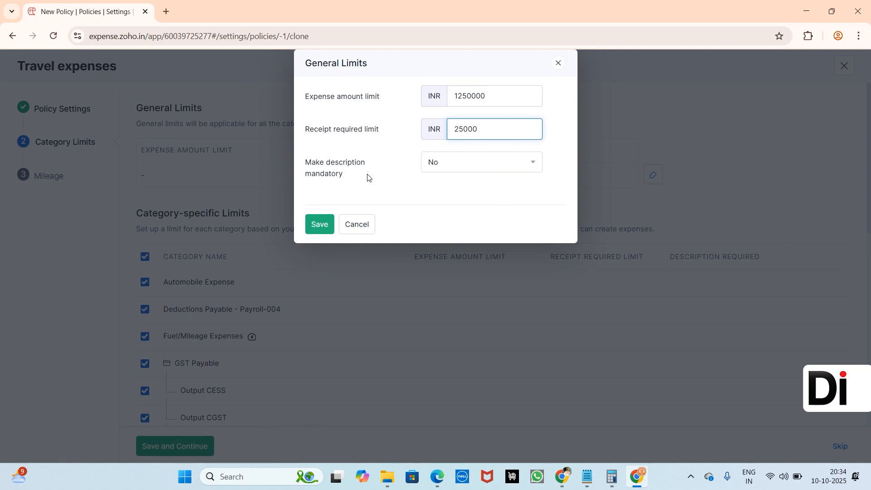
click(323, 224)
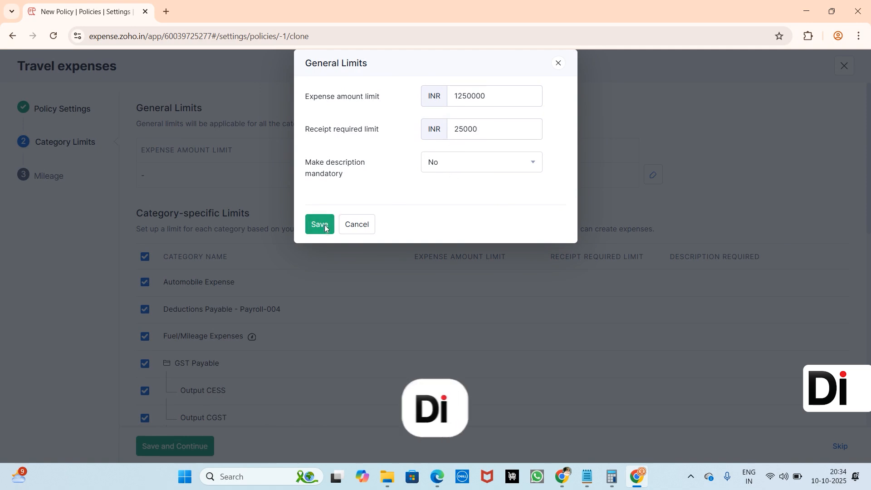
Save the category limits with all categories enabled, and finish the policy with Km and Fuel/Mileage Expenses as the mileage defaults.
scroll(344, 293, down, 2)
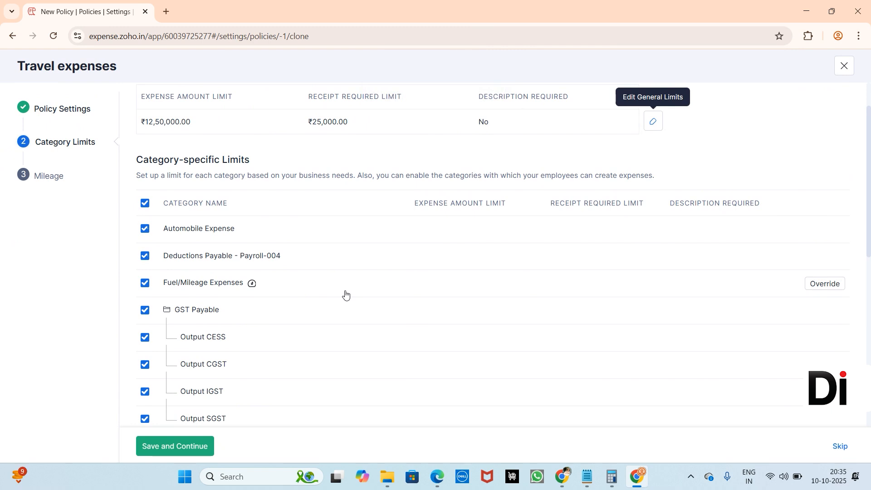
scroll(344, 294, down, 7)
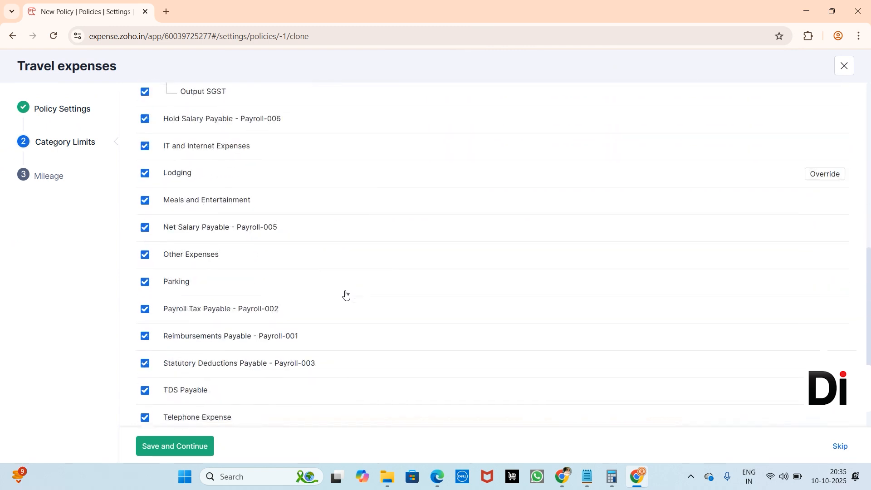
click(192, 447)
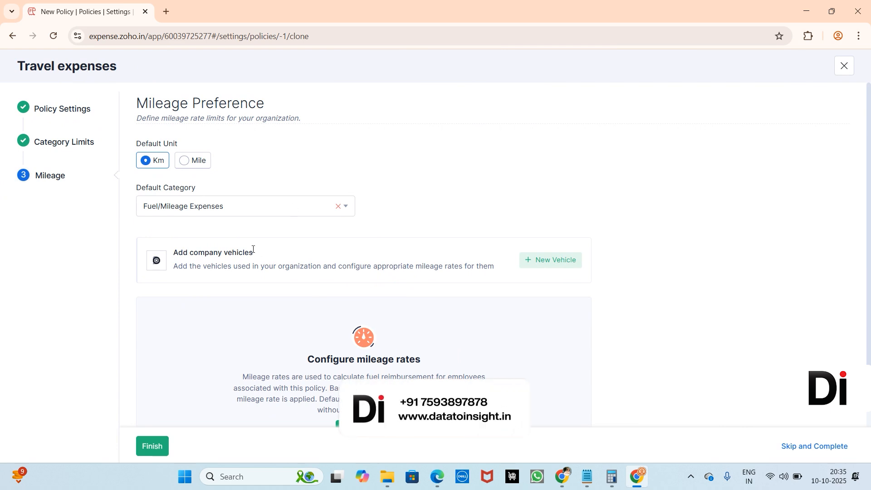
scroll(253, 250, down, 1)
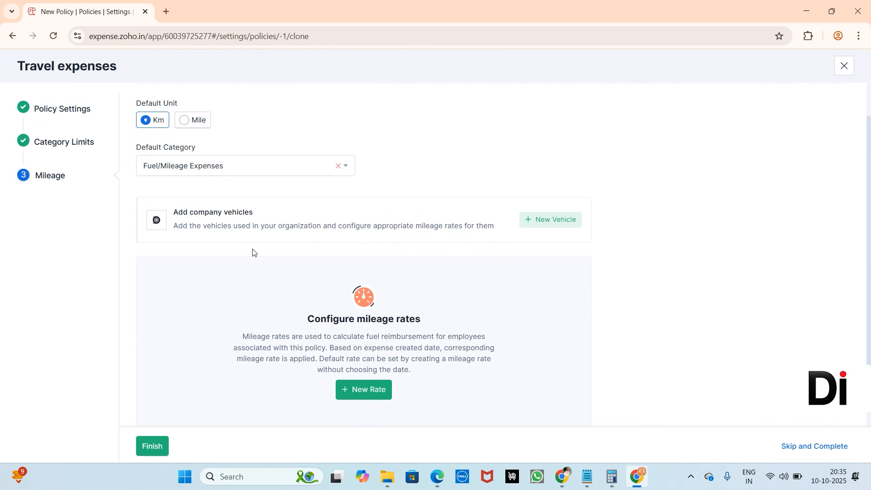
click(154, 445)
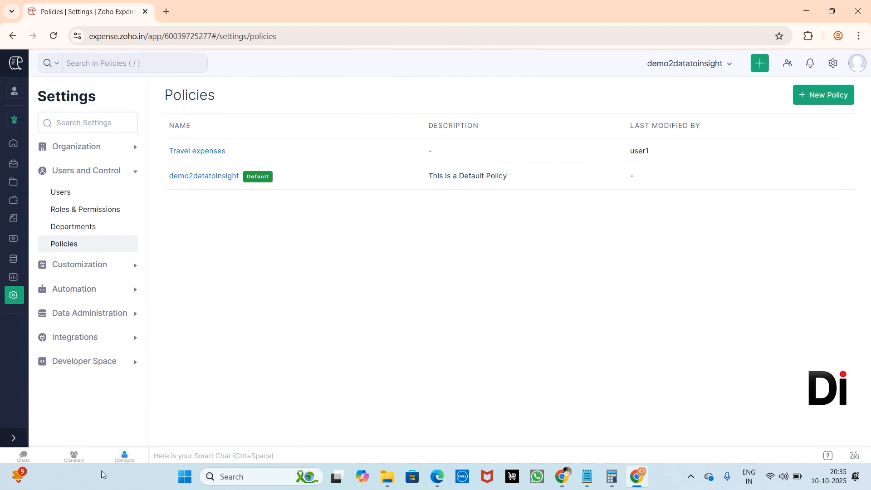
Start a new user in the Users settings and choose Submitter as the role.
click(67, 200)
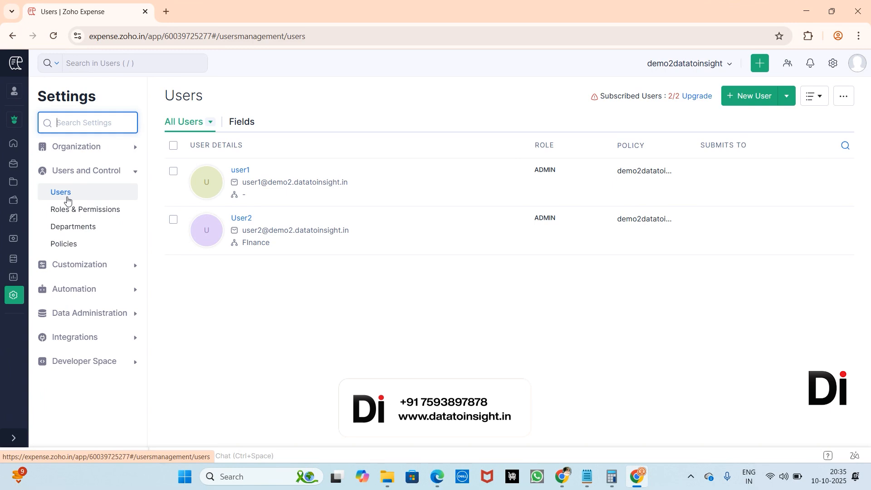
click(756, 96)
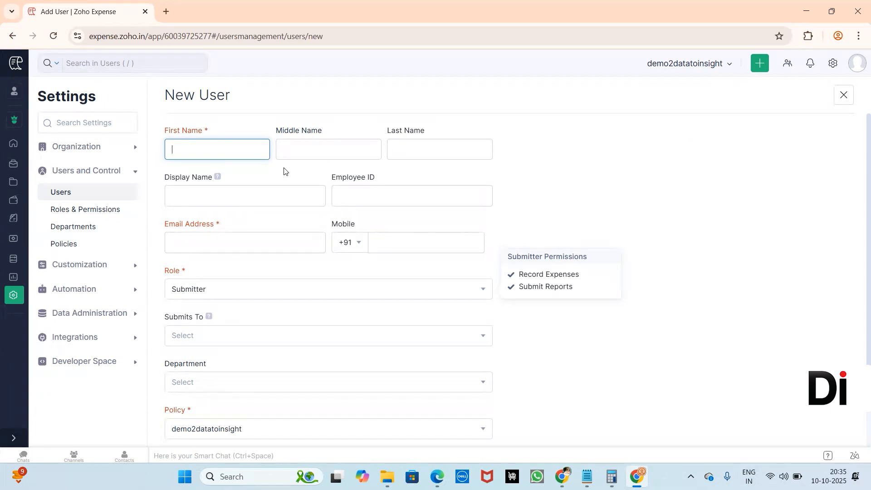
scroll(284, 171, down, 2)
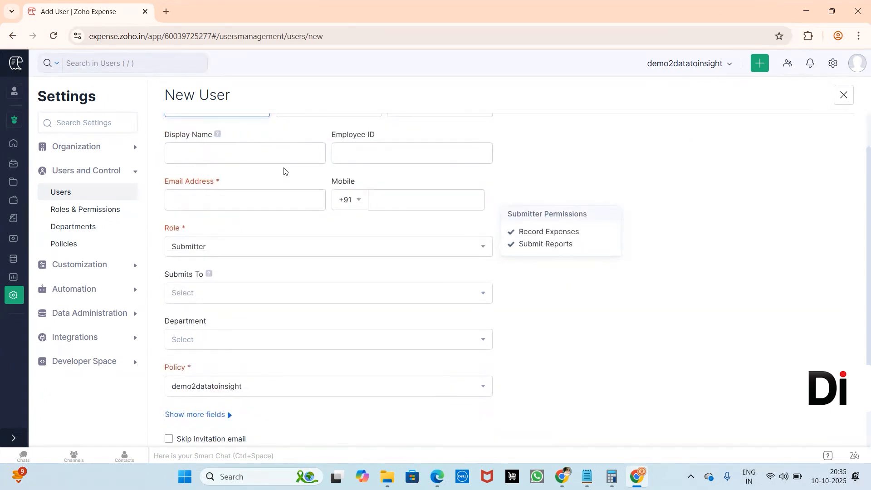
click(287, 209)
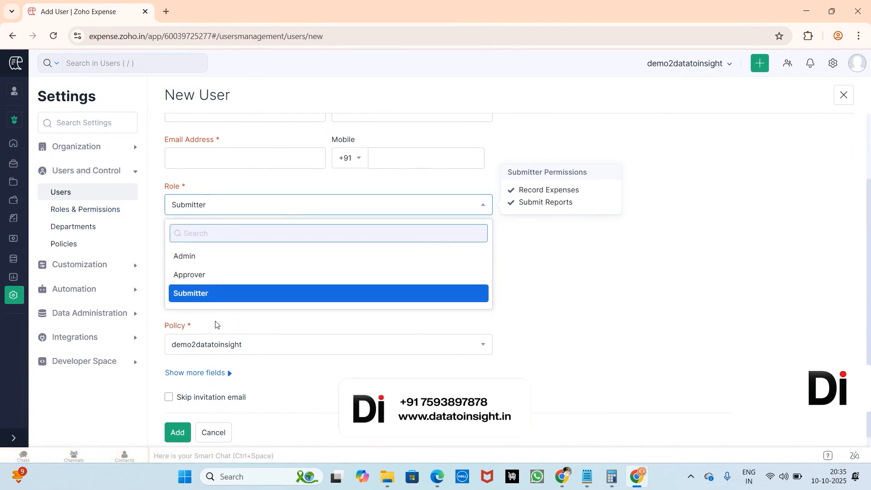
click(213, 295)
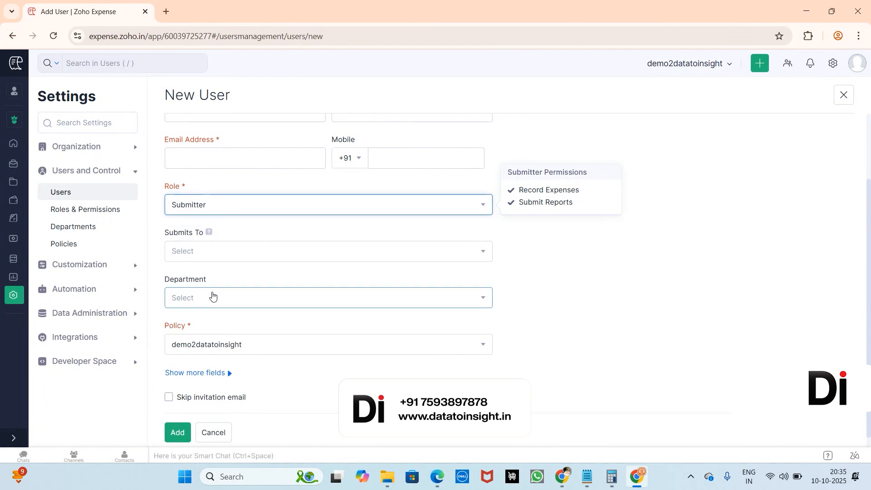
Examine the choices offered for Submits To, department and policy in the new user form without changing them.
click(247, 256)
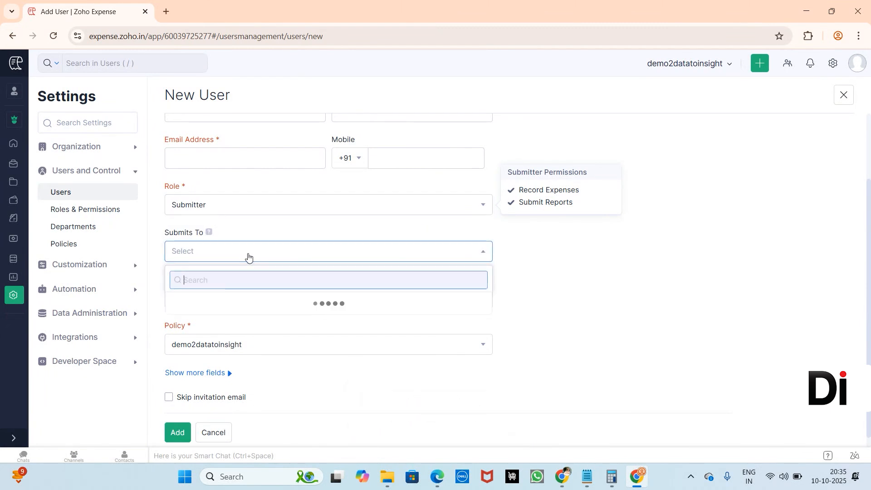
click(549, 331)
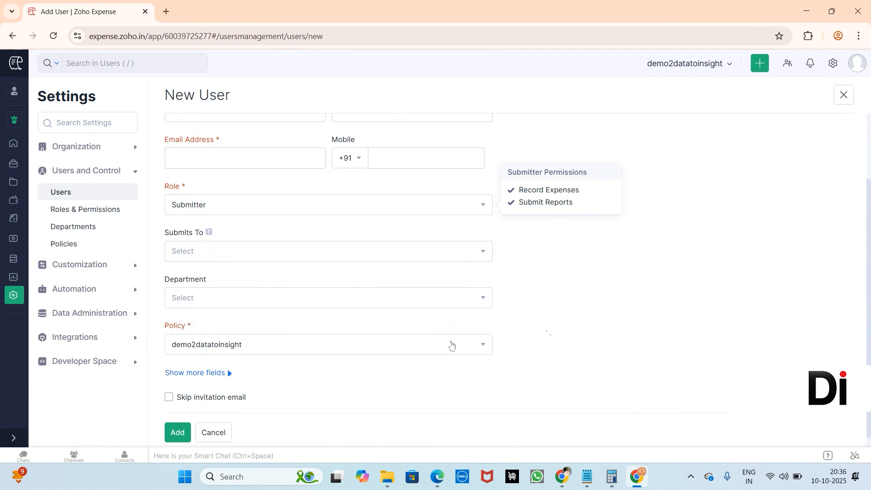
click(463, 303)
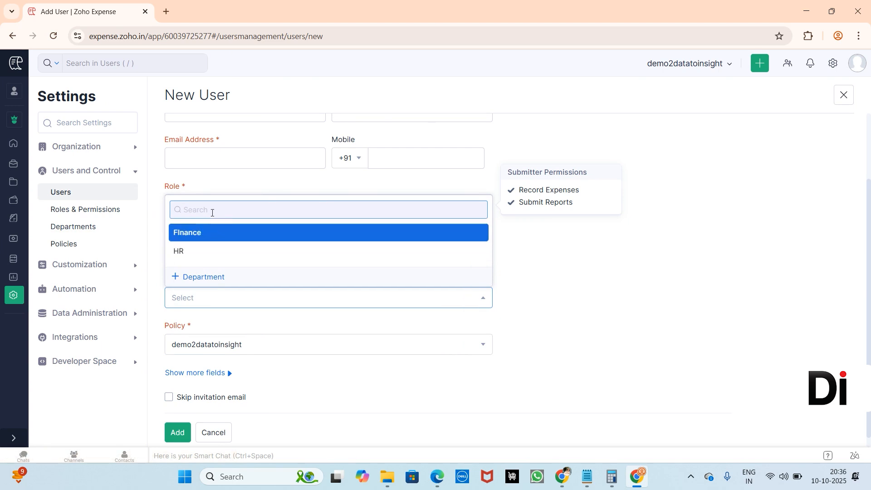
click(585, 313)
scroll(399, 299, down, 1)
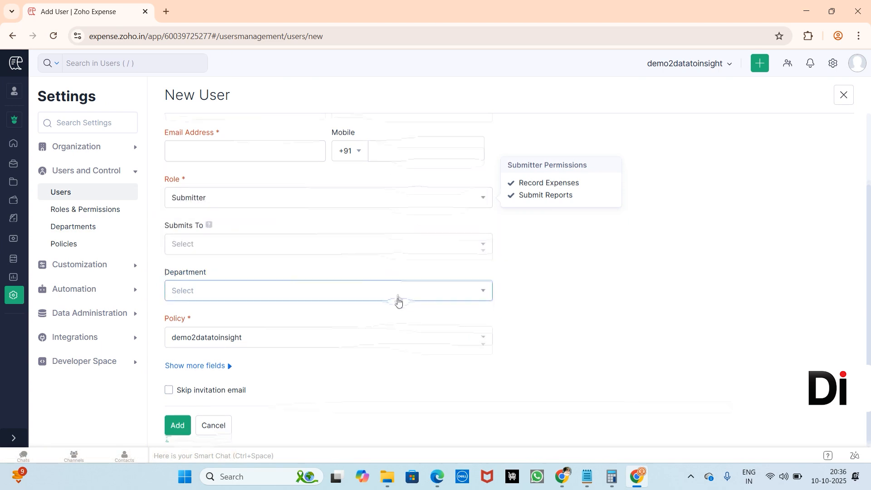
click(395, 341)
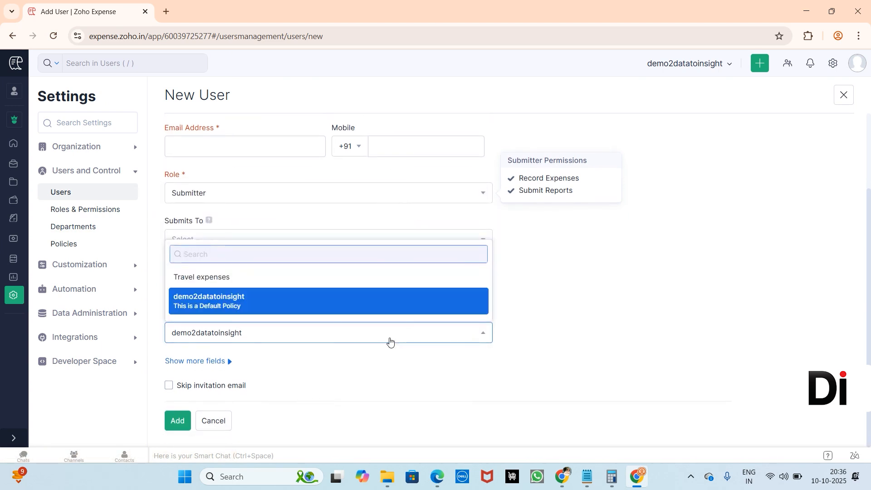
click(373, 368)
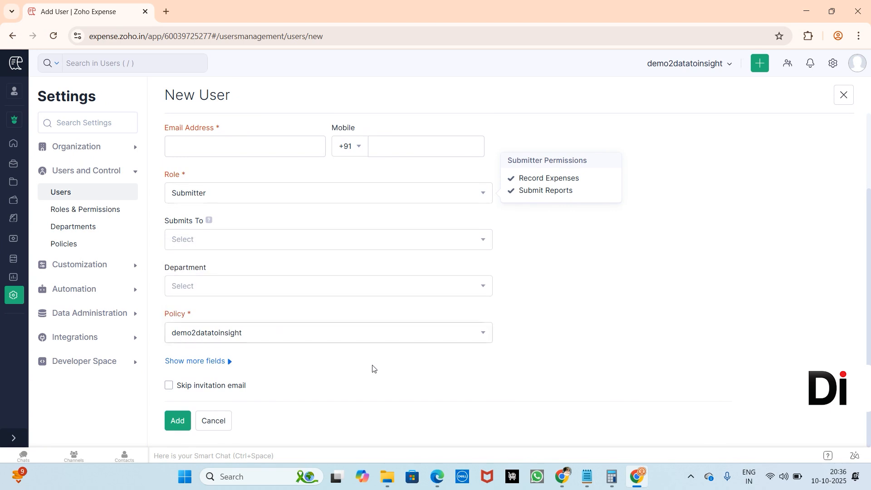
Enable skipping the invitation email for the new user.
click(168, 386)
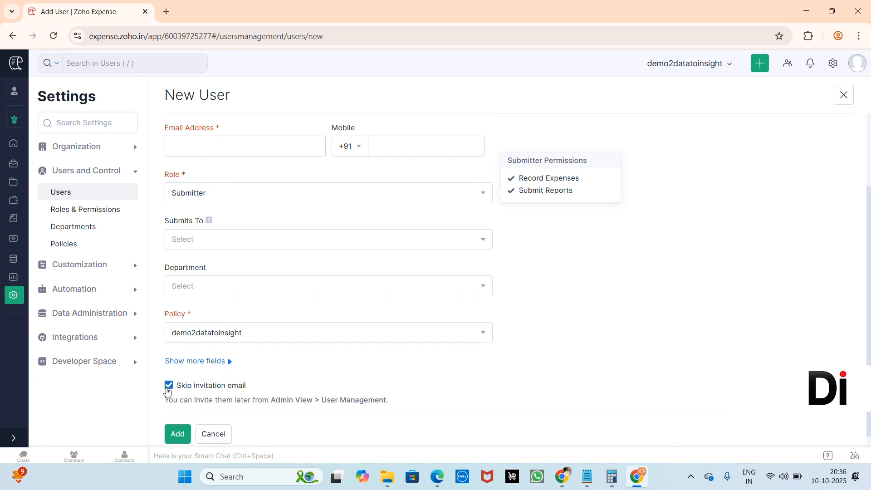
scroll(173, 436, down, 1)
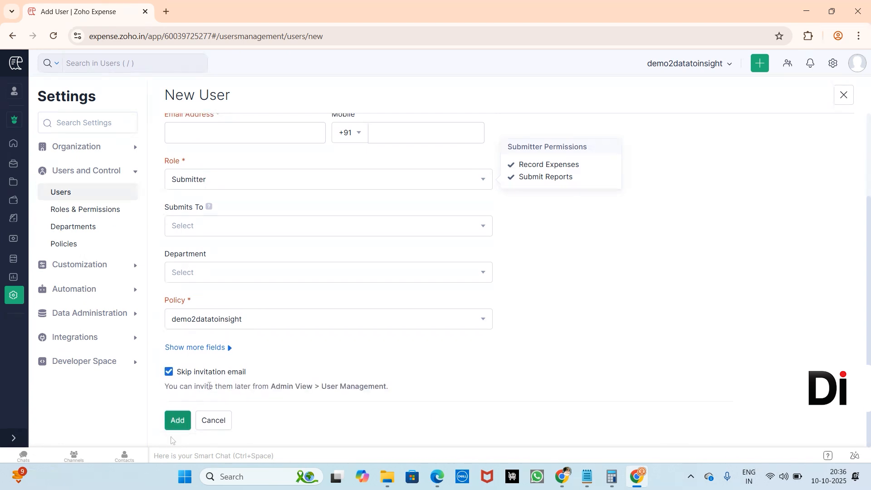